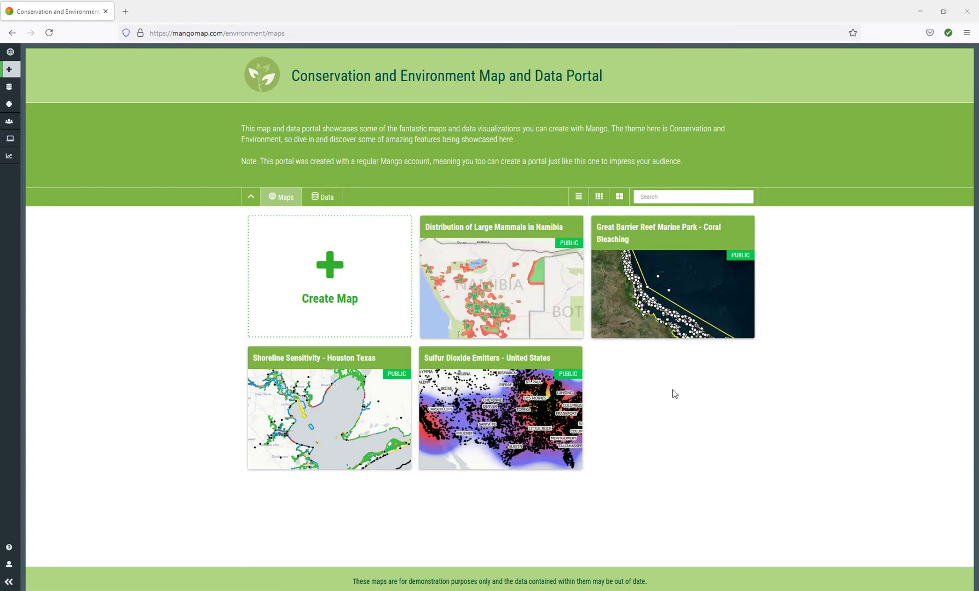
Step: Open the Namibia large mammals map and swap the Gemsbok per sq km layer for Lions per 100 sq km
click(483, 280)
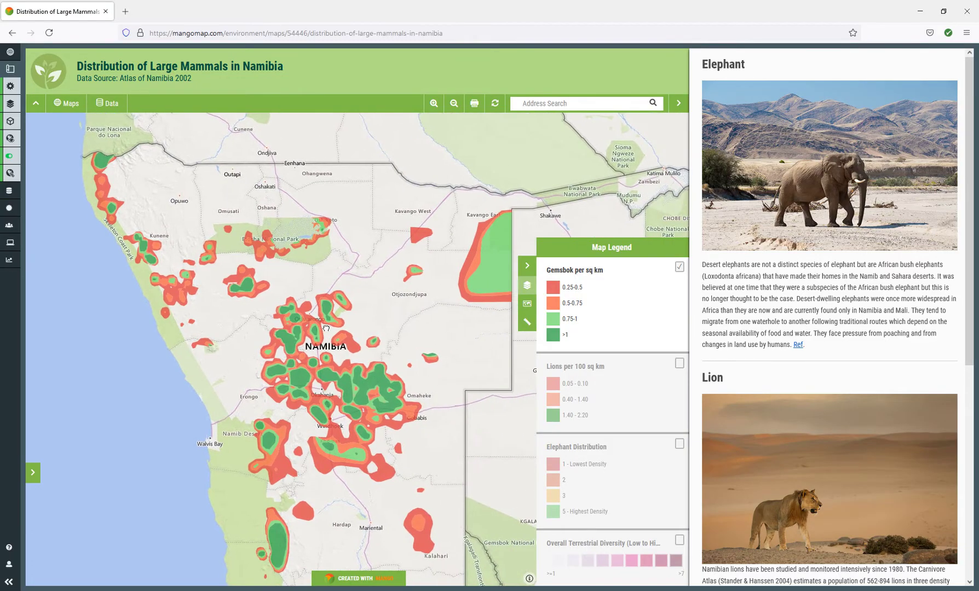
click(679, 267)
click(679, 364)
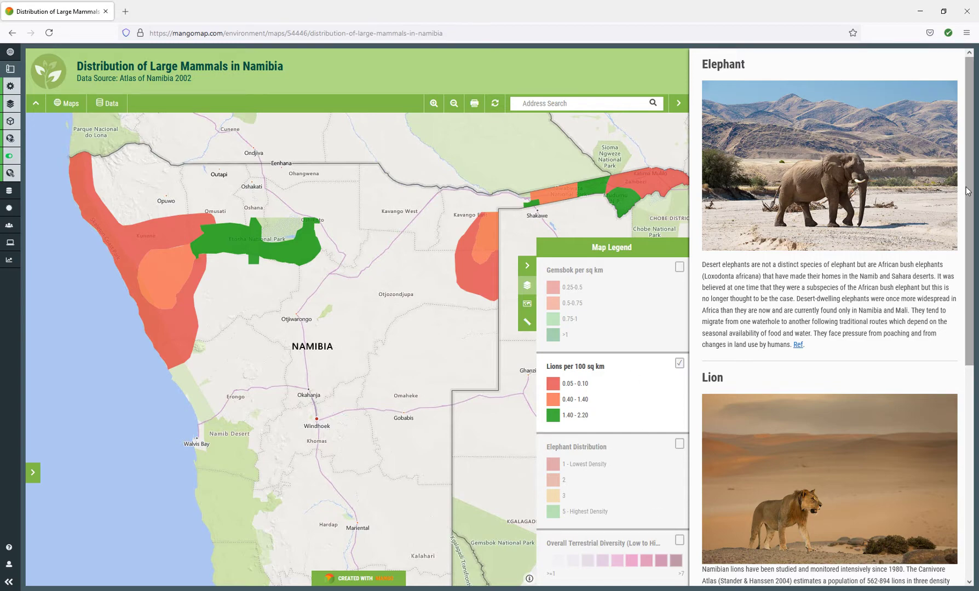
scroll(935, 174, down, 7)
scroll(897, 110, up, 7)
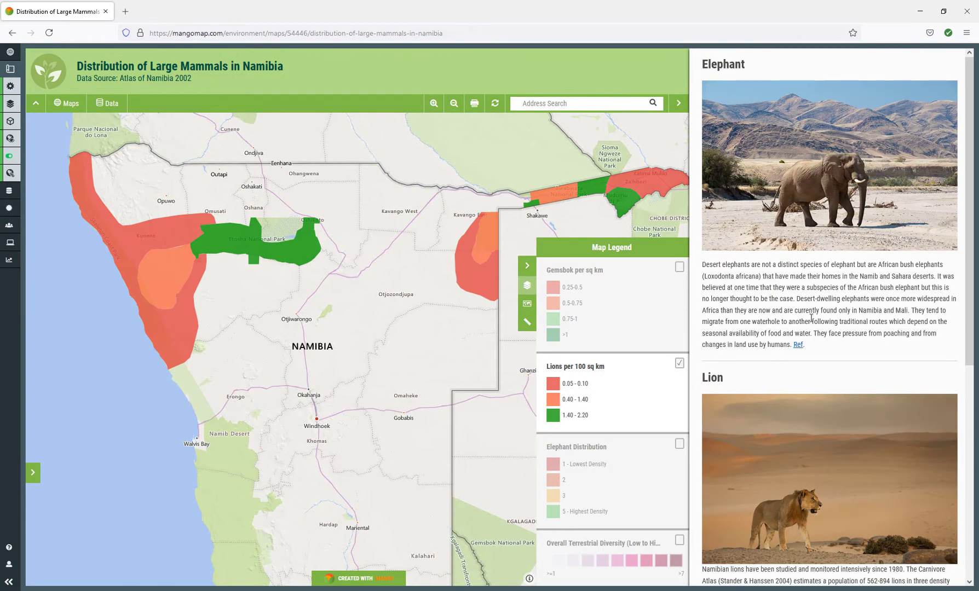
scroll(965, 299, down, 3)
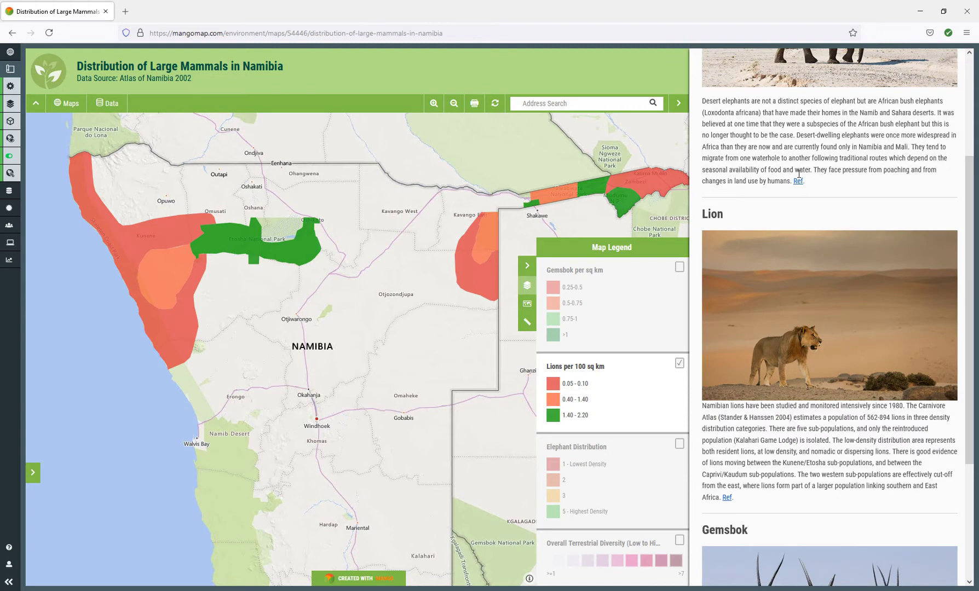
Step: Compare the Elephant Distribution and Gemsbok layers, leave only Overall Terrestrial Diversity shown, and return to the portal
click(679, 363)
click(679, 446)
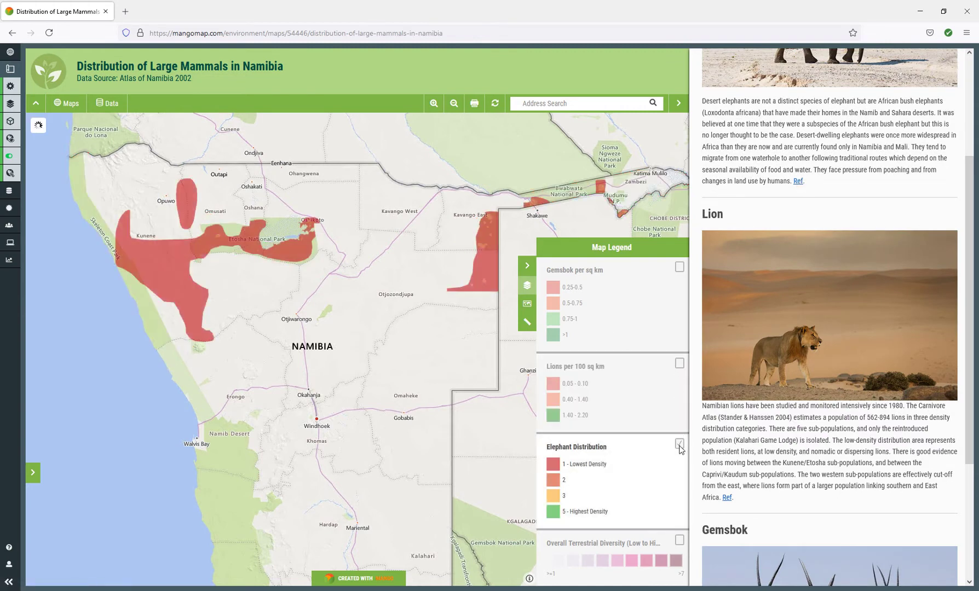
click(679, 445)
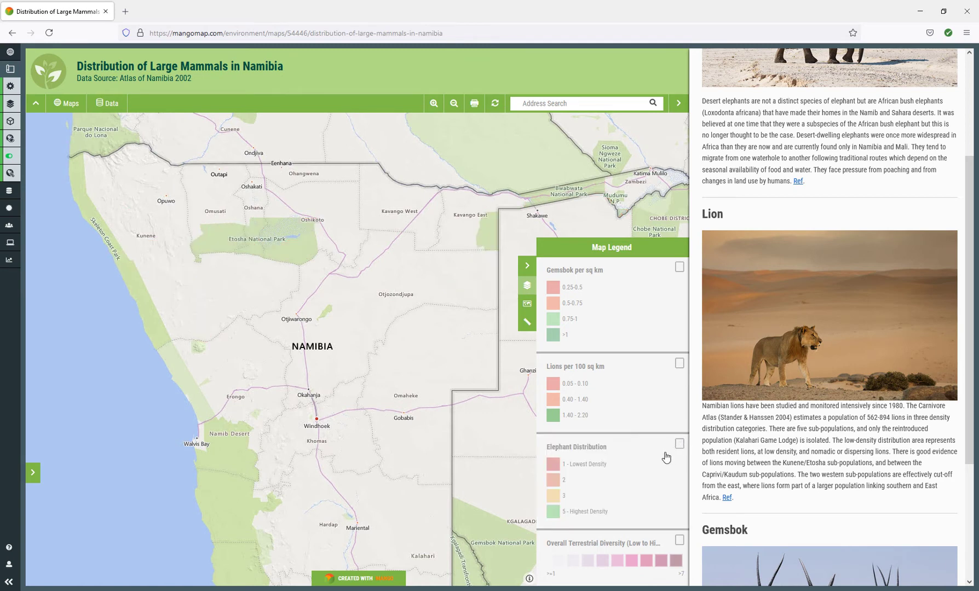
click(679, 268)
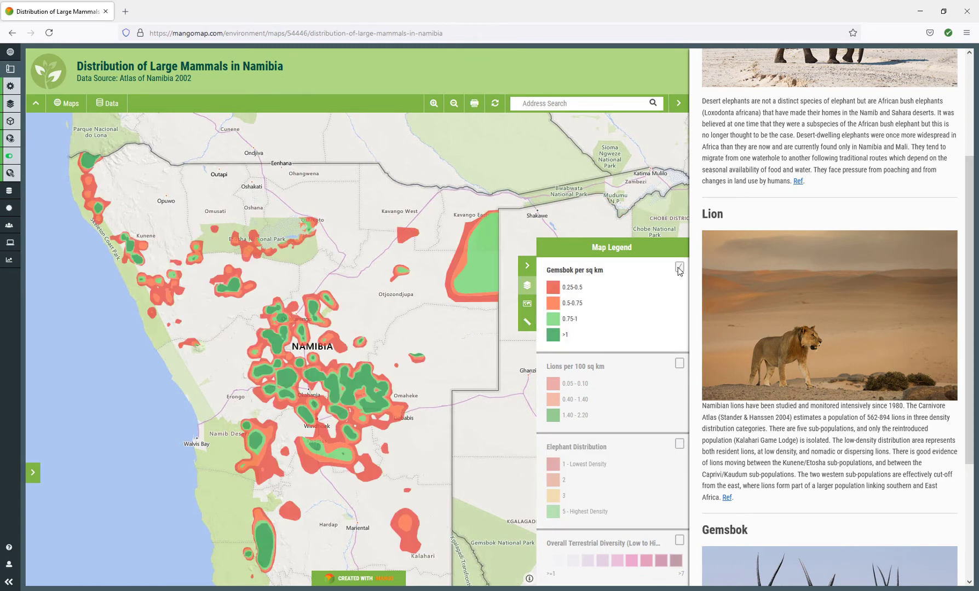
click(679, 268)
click(679, 541)
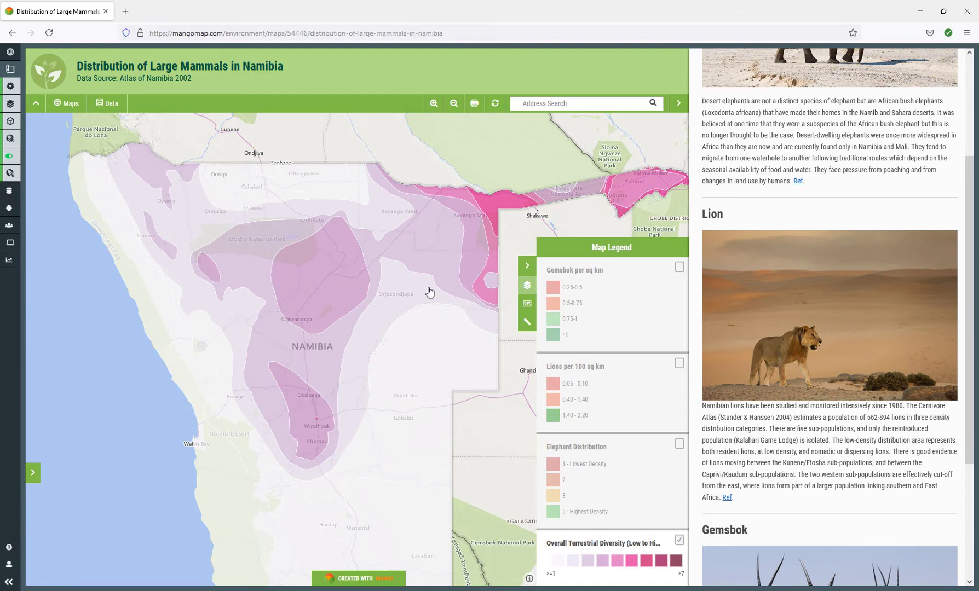
key(alt+Left)
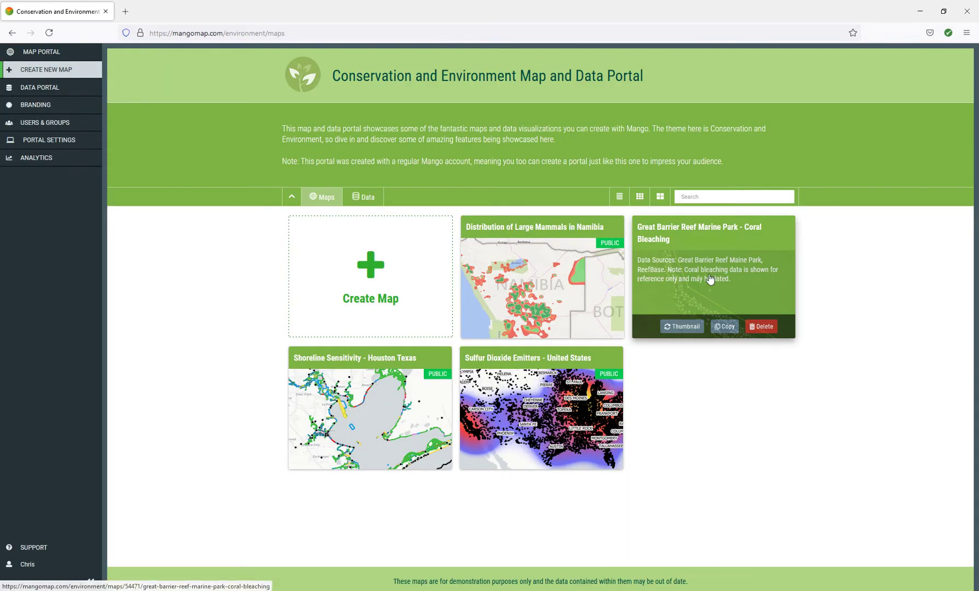
Step: Open the Great Barrier Reef map, zoom into the 70- and 7-site clusters, and view Tabias Reef's bleaching details
click(710, 278)
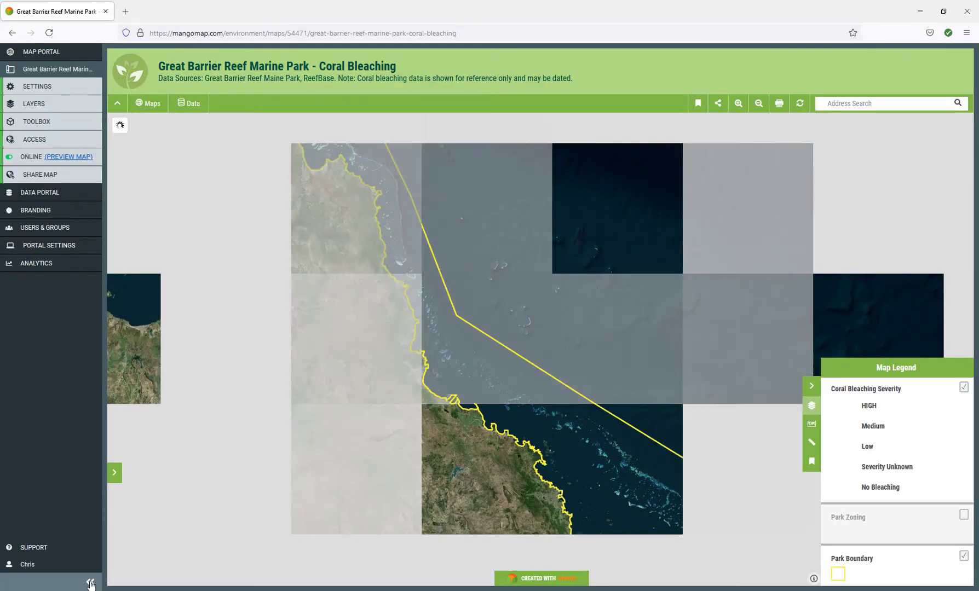
click(89, 582)
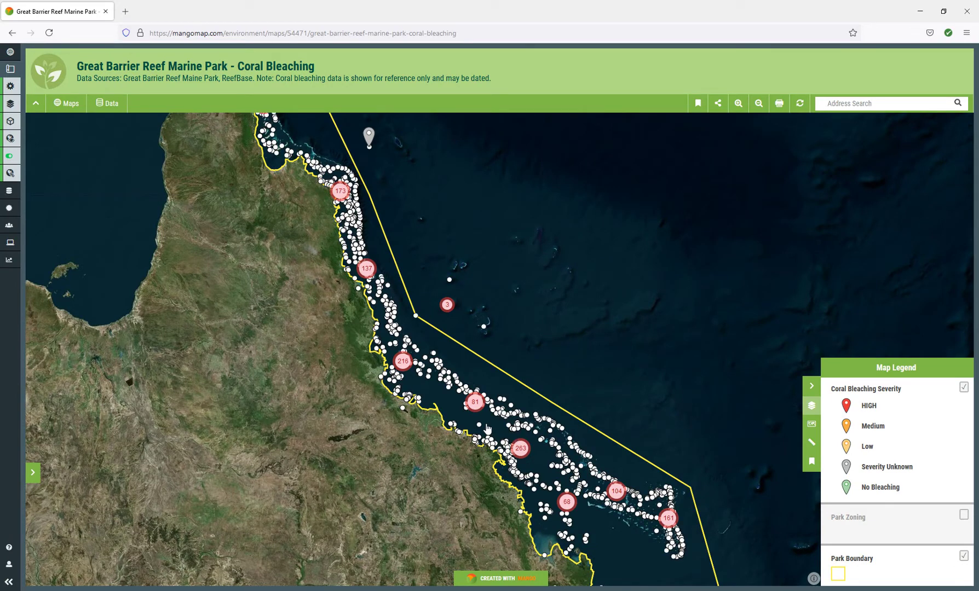
scroll(487, 429, up, 1)
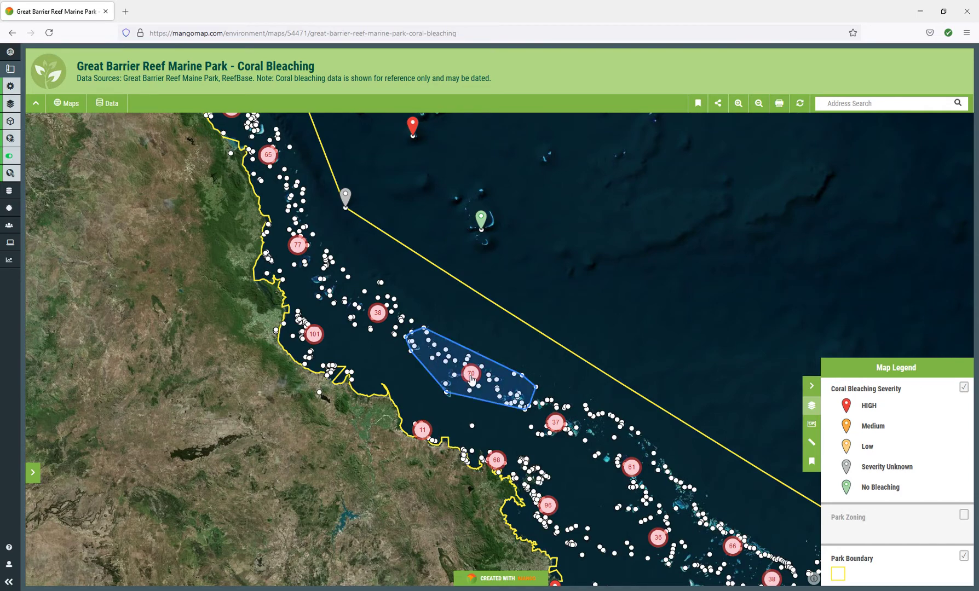
click(471, 375)
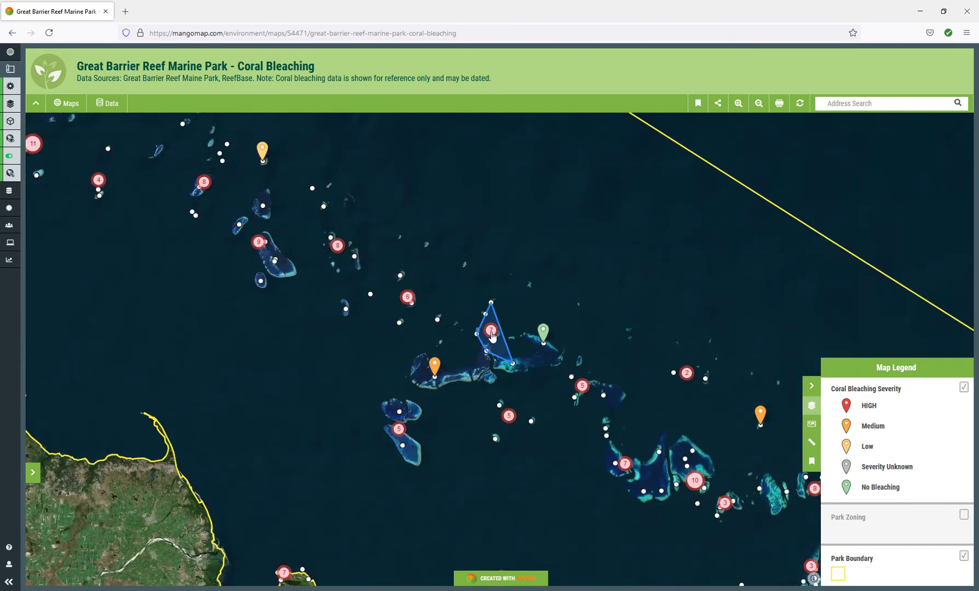
click(492, 336)
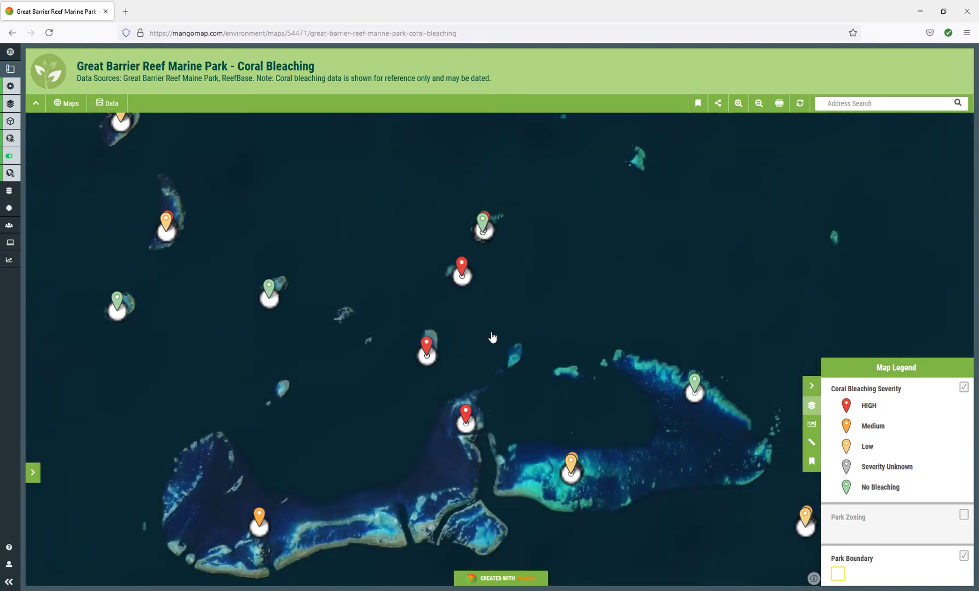
drag(342, 524, 373, 429)
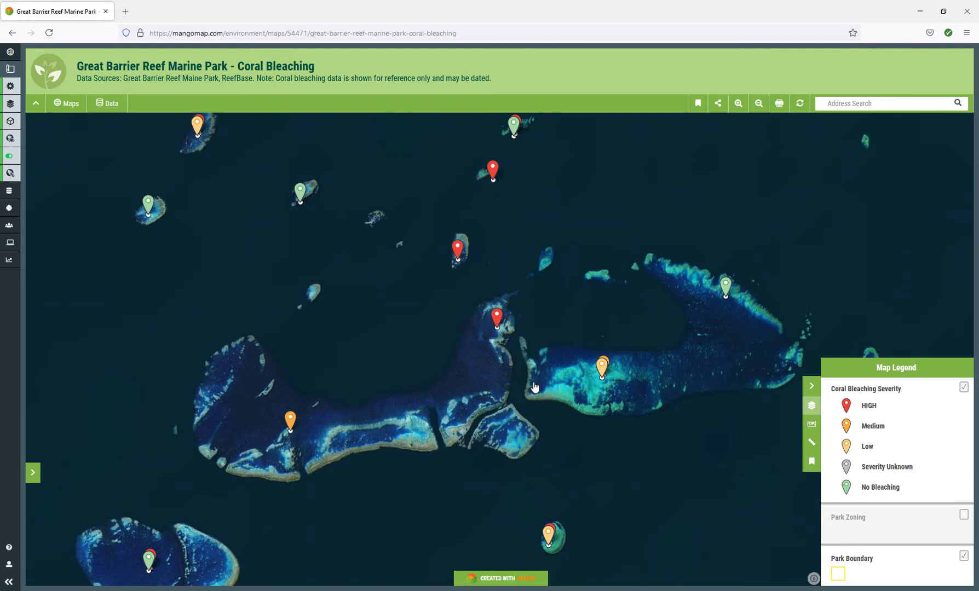
click(457, 257)
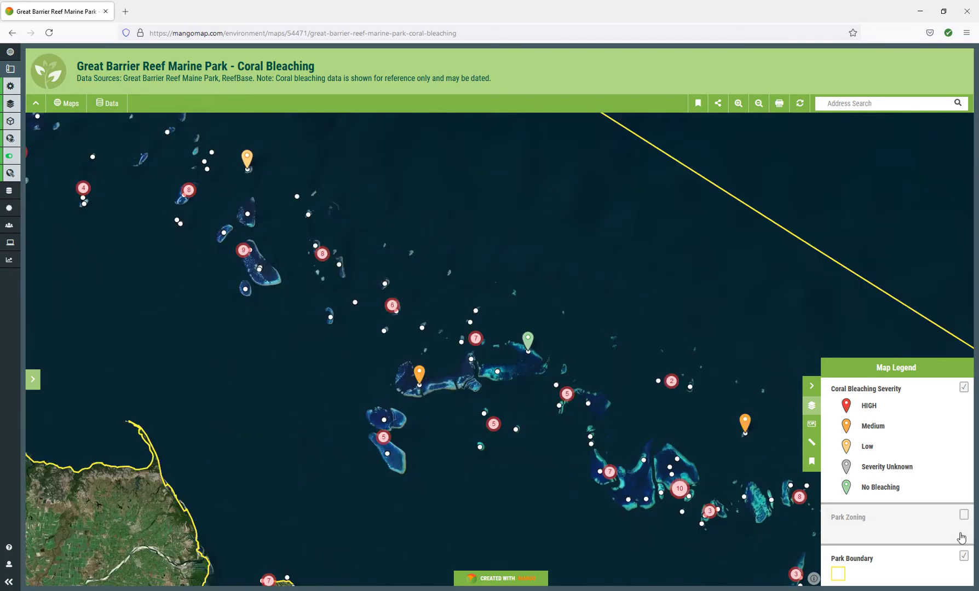
Step: Replace the Park Boundary layer with Park Zoning, pan around the zoned coastline, then return to the portal
click(963, 556)
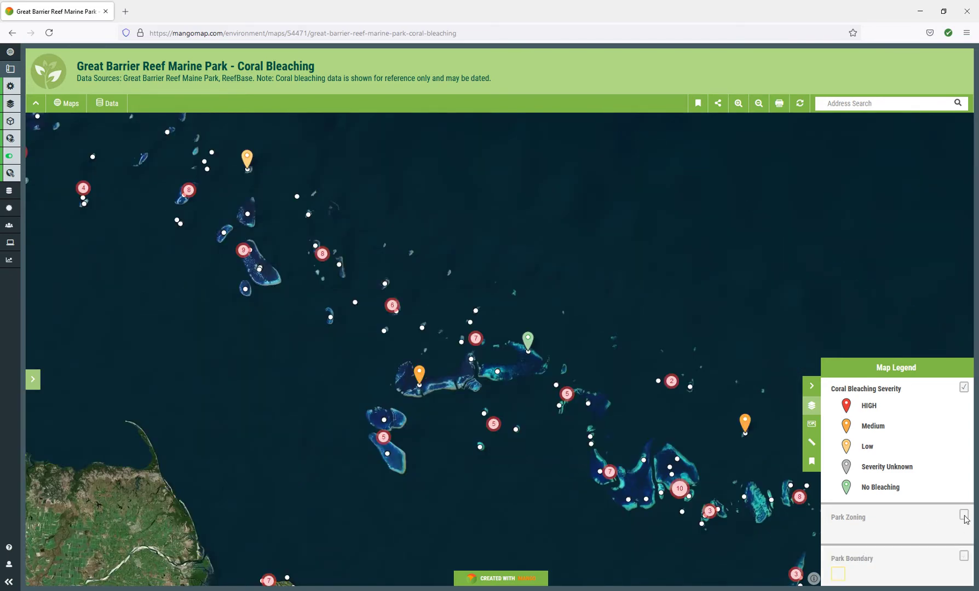
click(963, 515)
mouse_move(791, 535)
mouse_down()
mouse_move(603, 317)
mouse_move(341, 245)
mouse_up()
drag(271, 367, 488, 327)
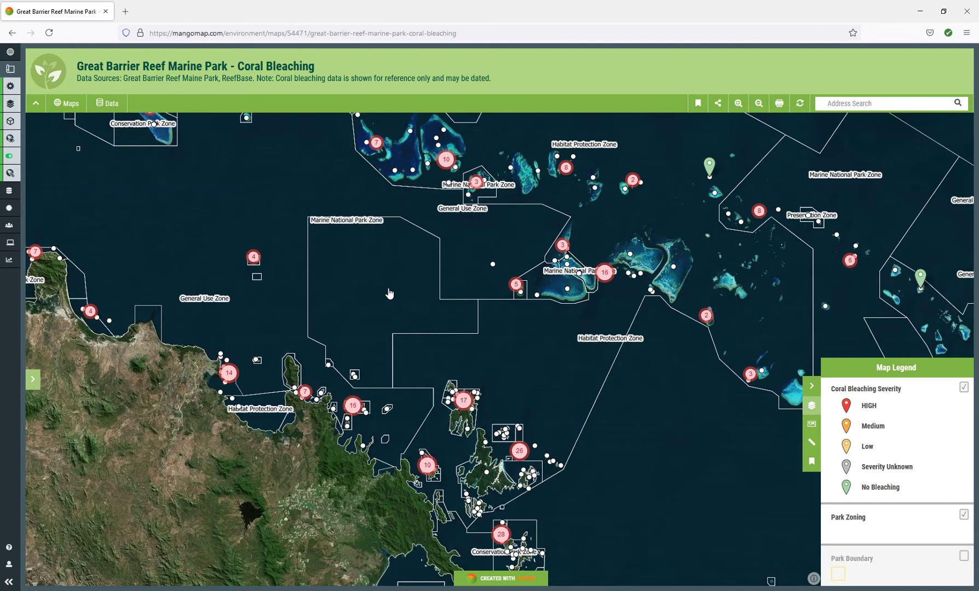
key(alt+Left)
Step: Open the Sulfur Dioxide Emitters map and zoom toward California on the west coast
click(553, 393)
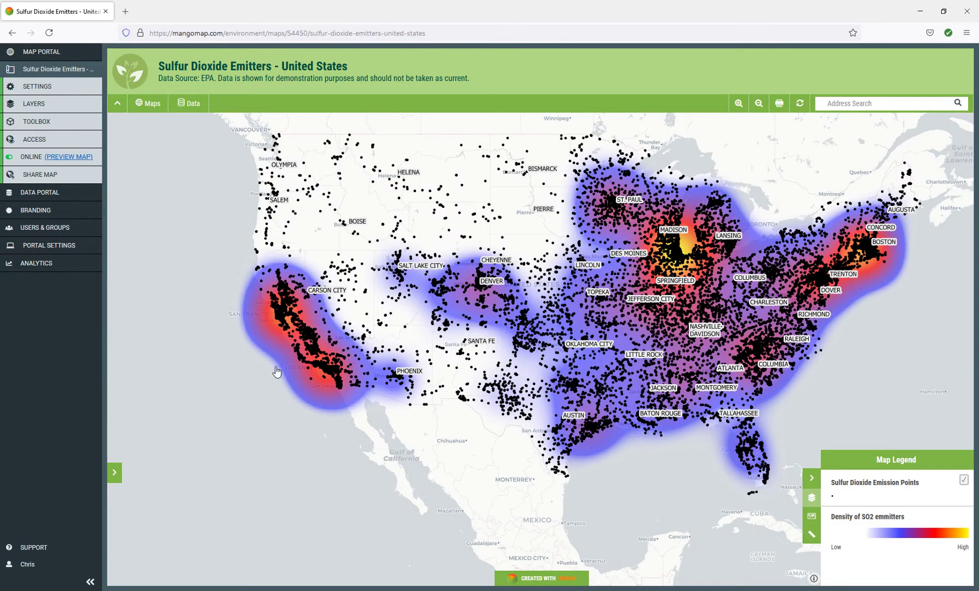
drag(354, 362, 422, 362)
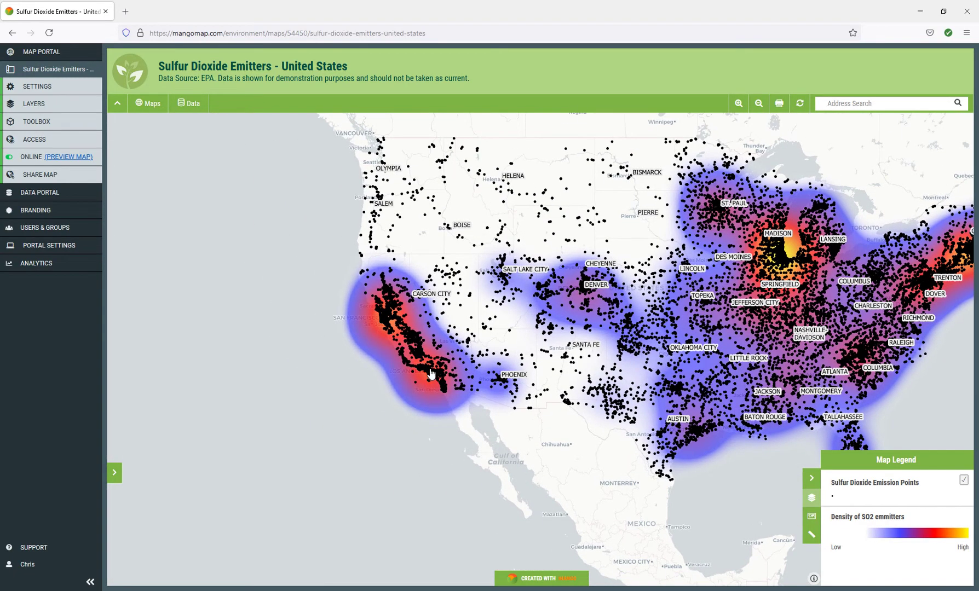
scroll(430, 375, up, 1)
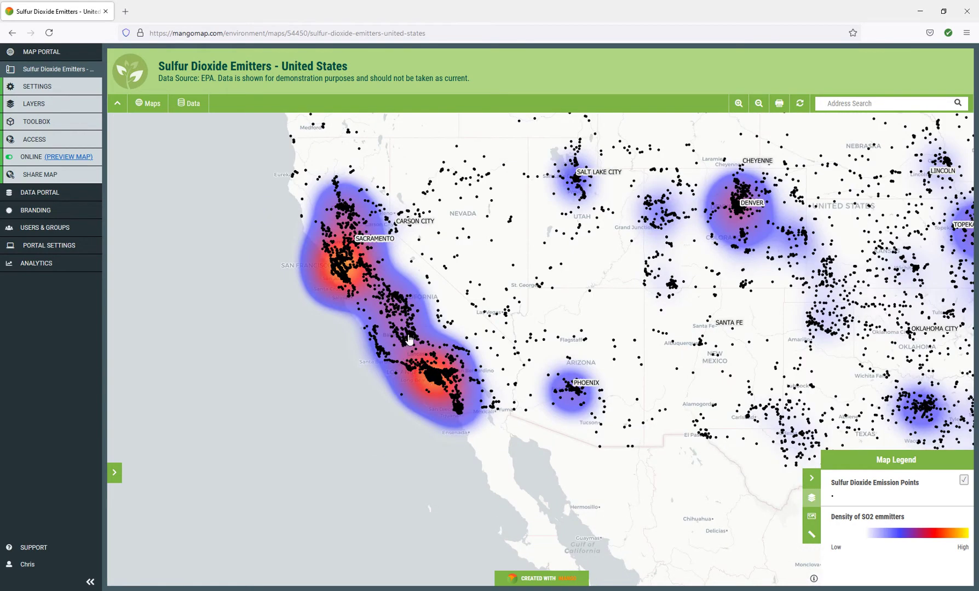
drag(408, 338, 414, 362)
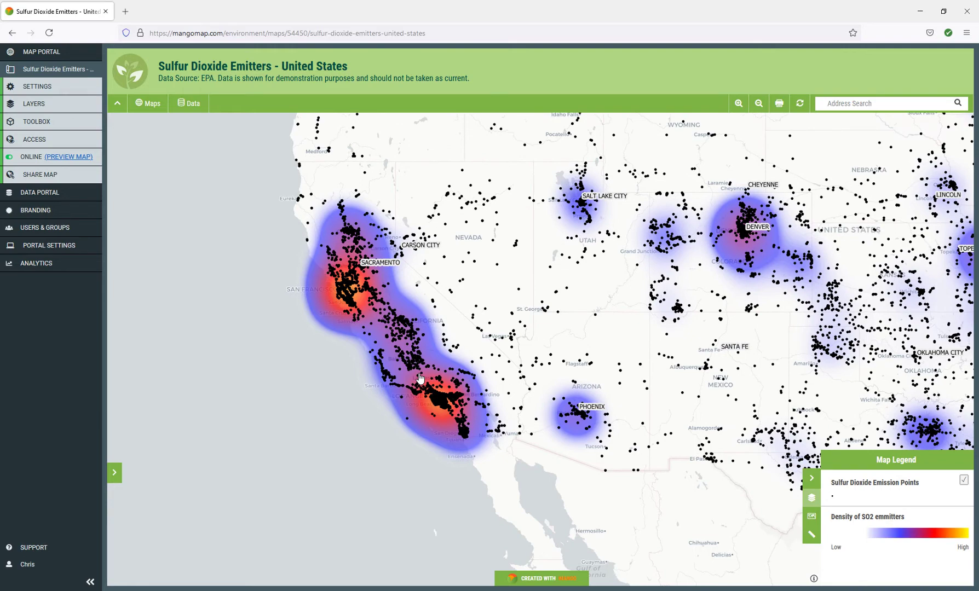
scroll(420, 378, up, 1)
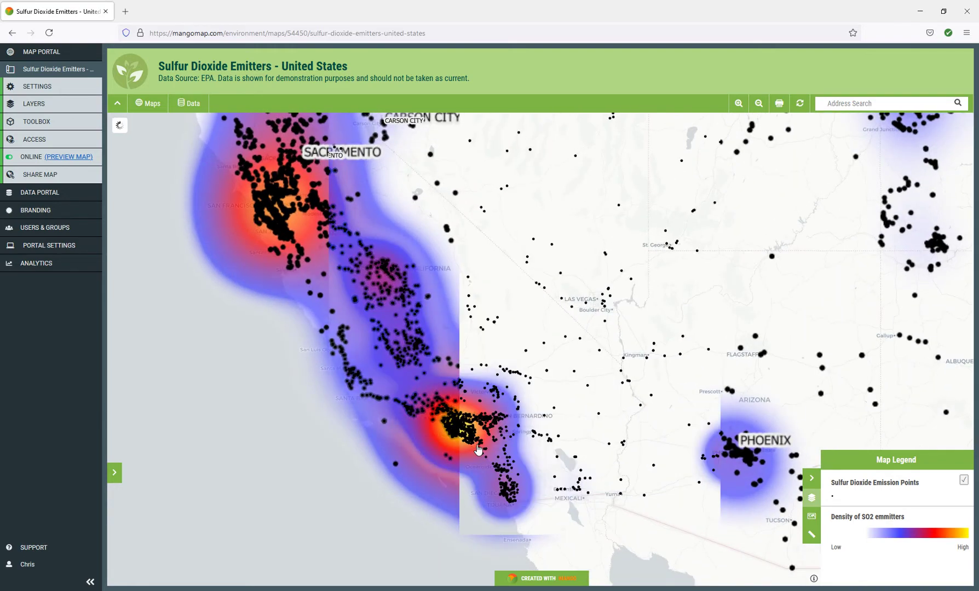
Step: Zoom in to inspect the County Of Orange Iwmd emitter, then open the Shoreline Sensitivity - Houston Texas map
scroll(474, 461, up, 1)
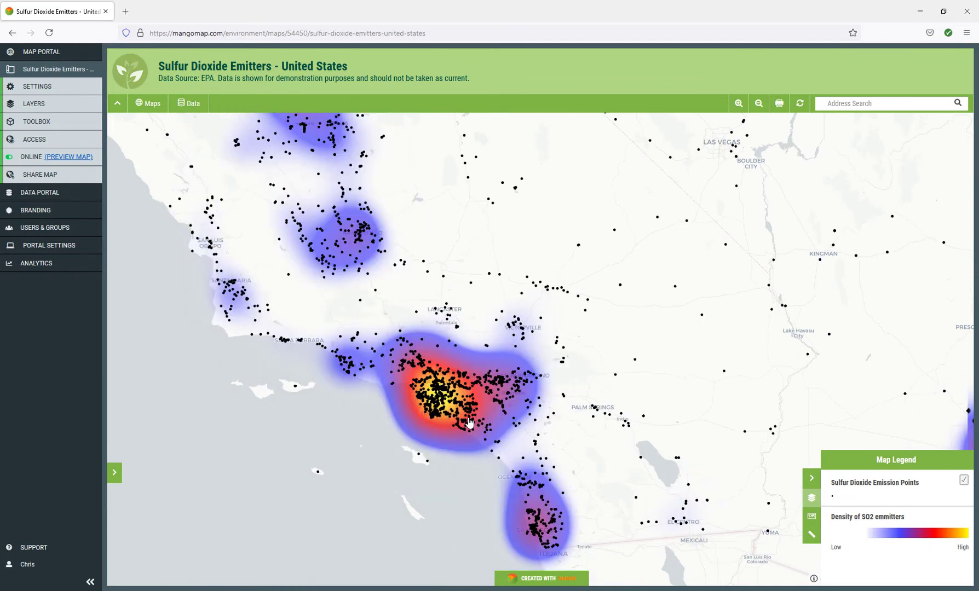
scroll(468, 422, up, 1)
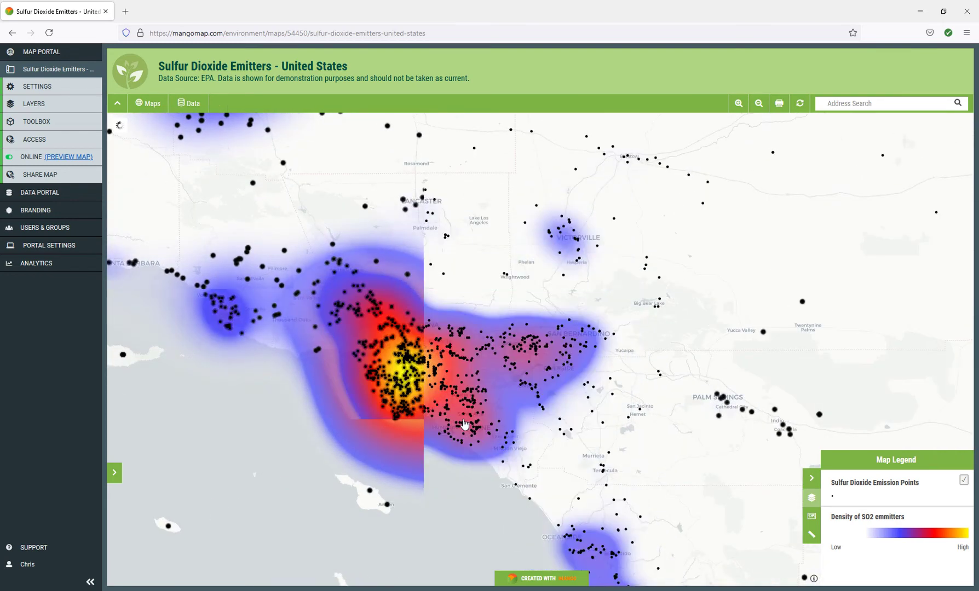
click(444, 275)
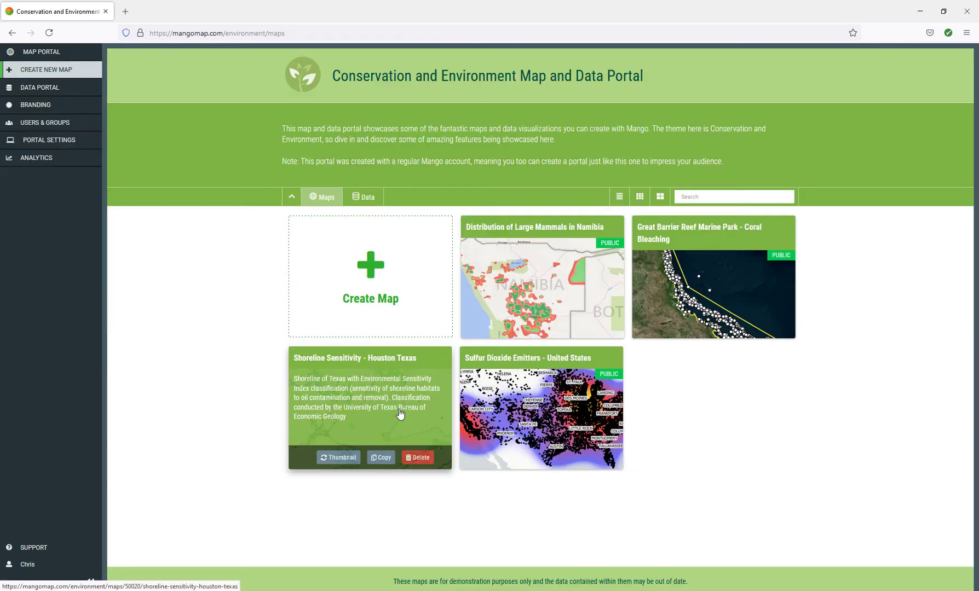
click(400, 412)
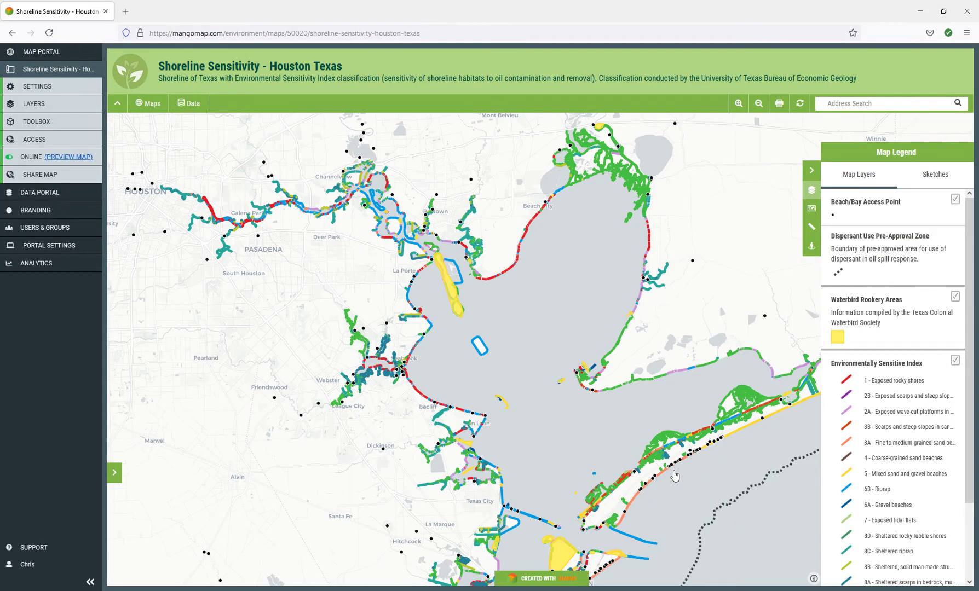
Step: Pan and zoom the Houston shoreline map in to Port Bolivar and the Galveston shoreline
drag(660, 455, 622, 400)
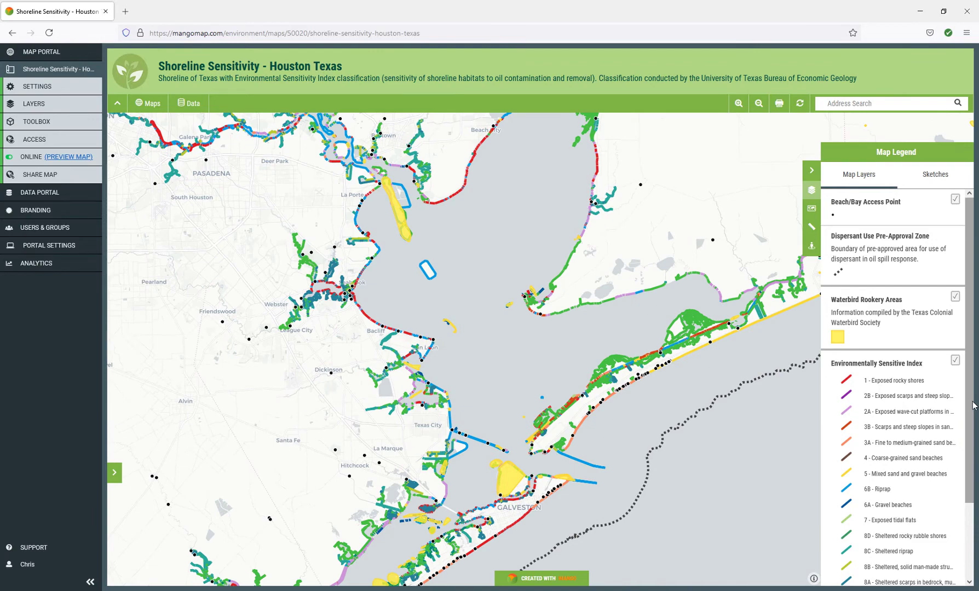
scroll(972, 406, down, 3)
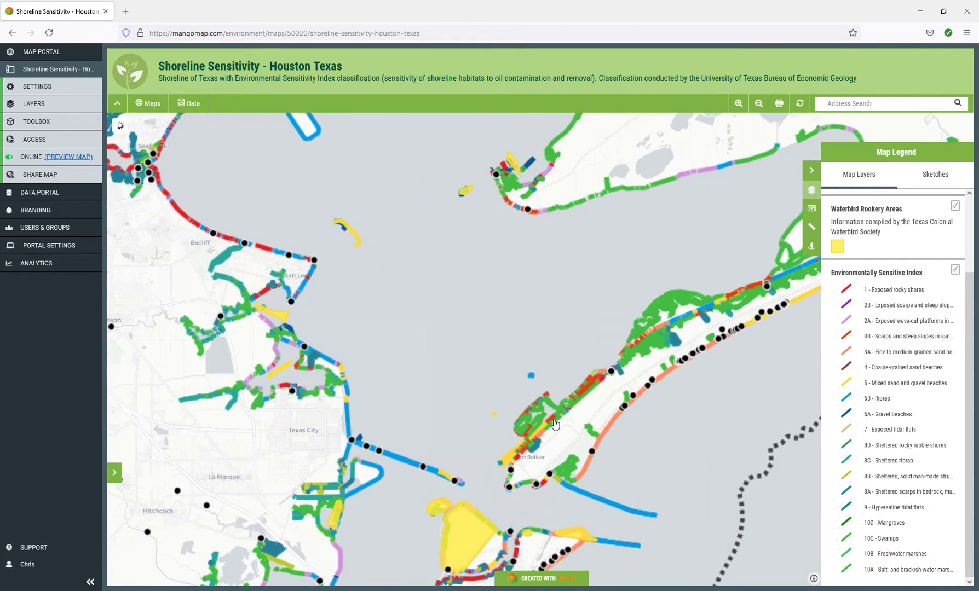
scroll(554, 423, up, 1)
scroll(562, 424, up, 1)
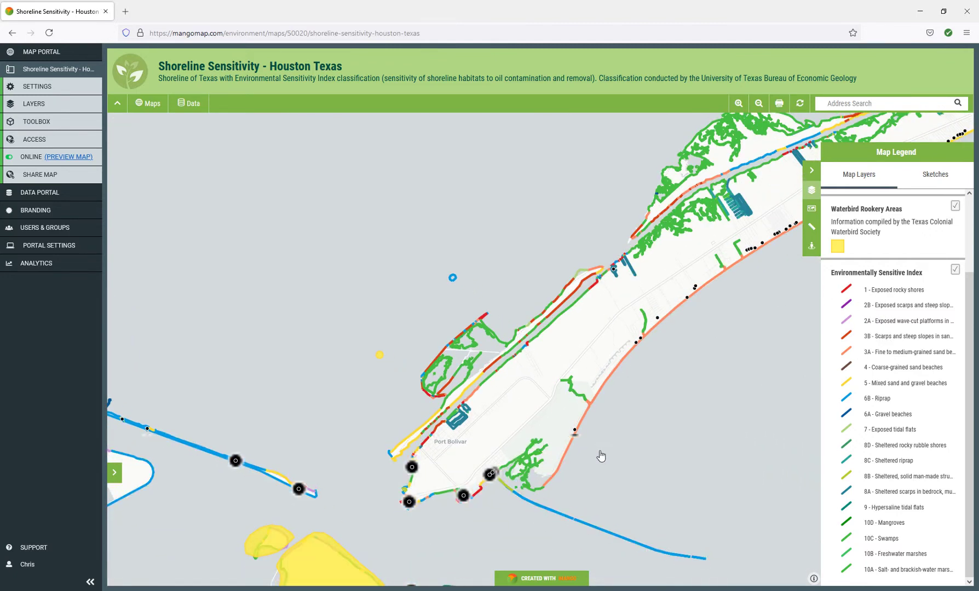
drag(596, 445, 549, 366)
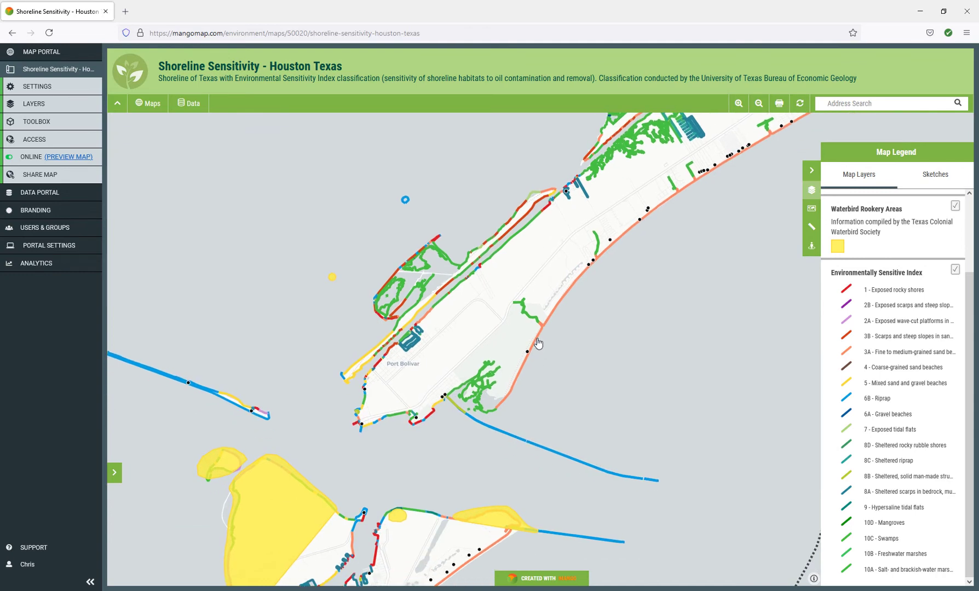
Step: Check an orange shoreline segment's 3A sand-beach class, then pan northeast along the peninsula
click(538, 344)
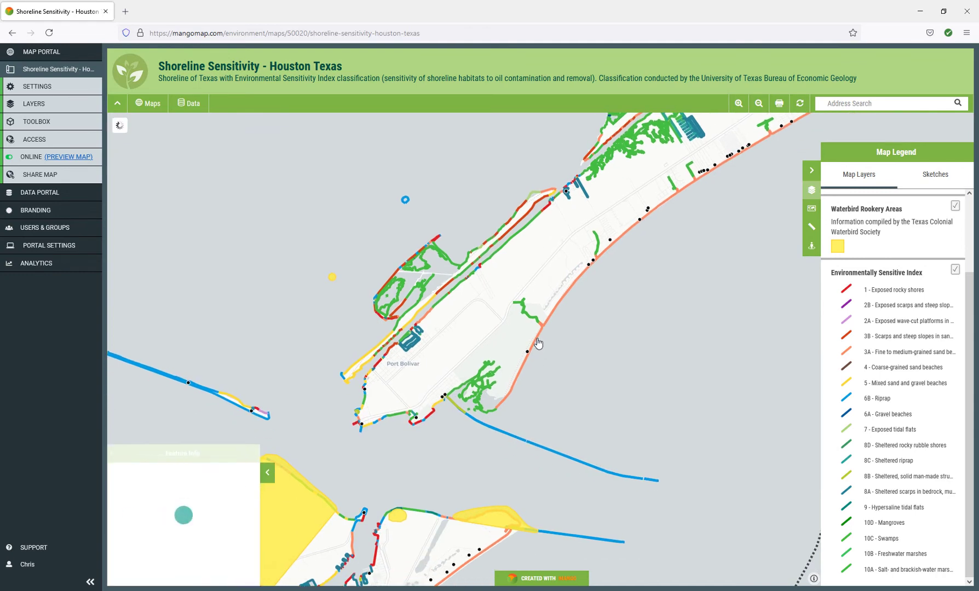
click(271, 474)
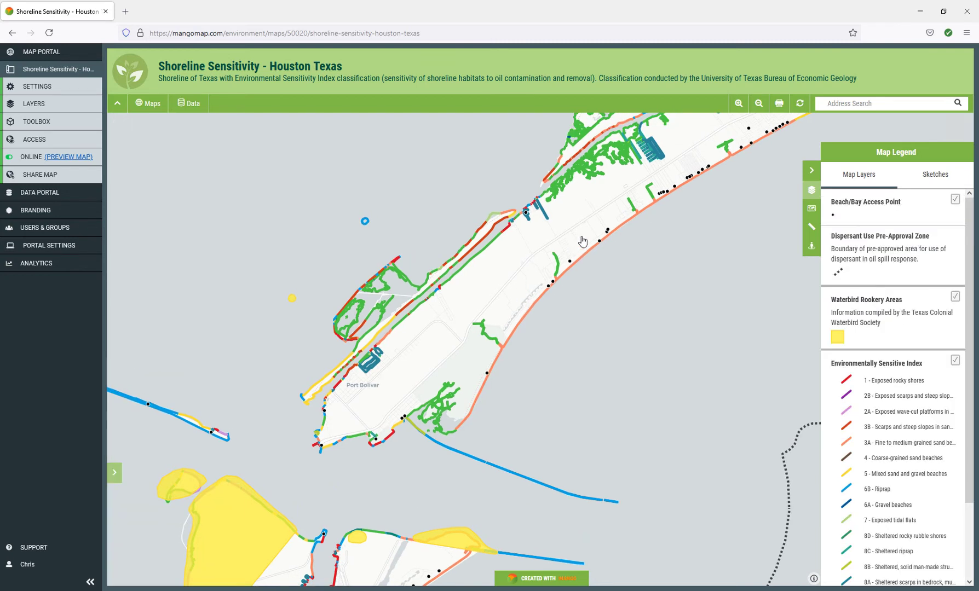
drag(580, 241, 552, 260)
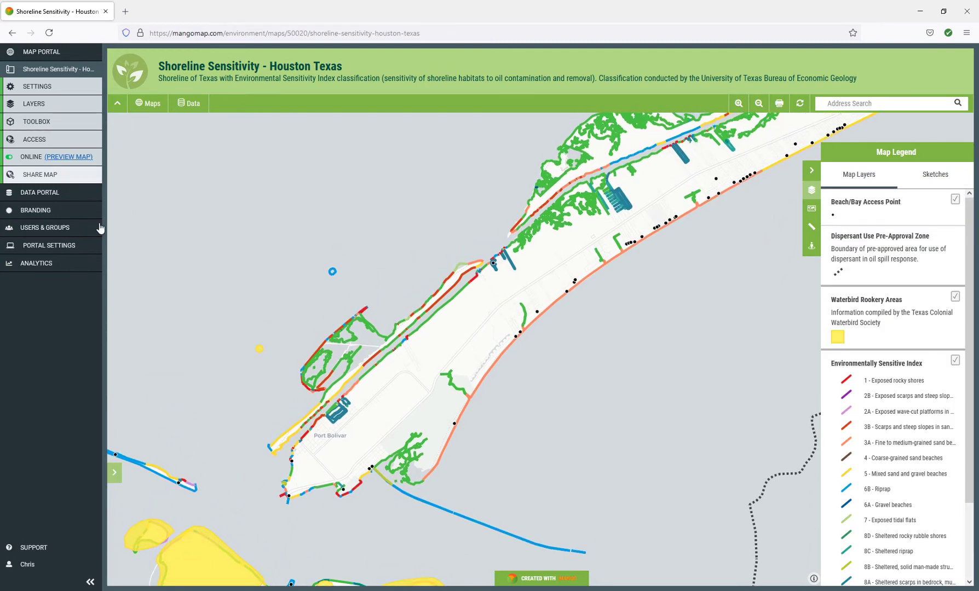
drag(539, 288, 512, 322)
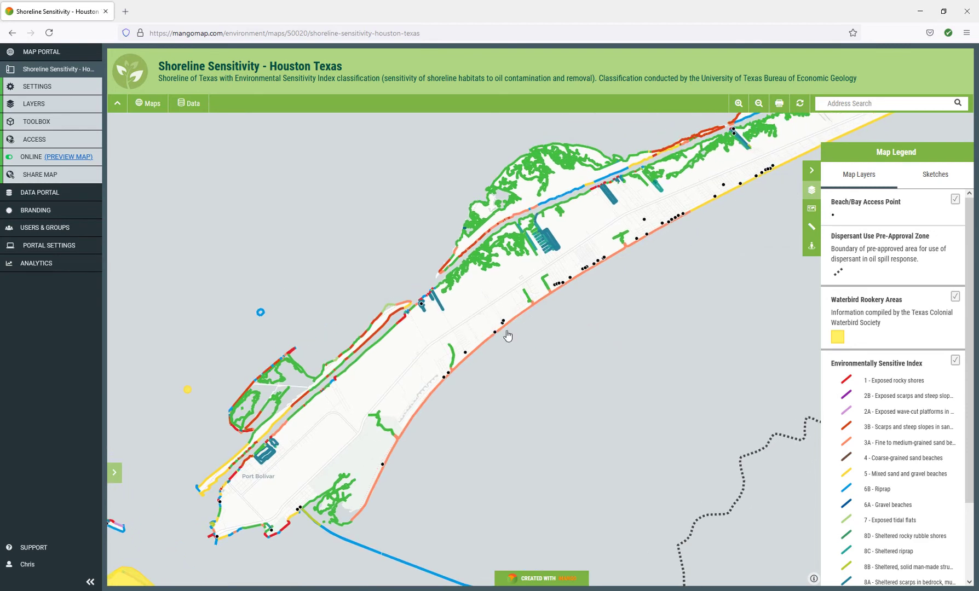
Step: Hide the Environmentally Sensitive Index and Waterbird Rookery layers, and save Beach/Bay Access Point styling with point size 11
click(955, 360)
click(955, 297)
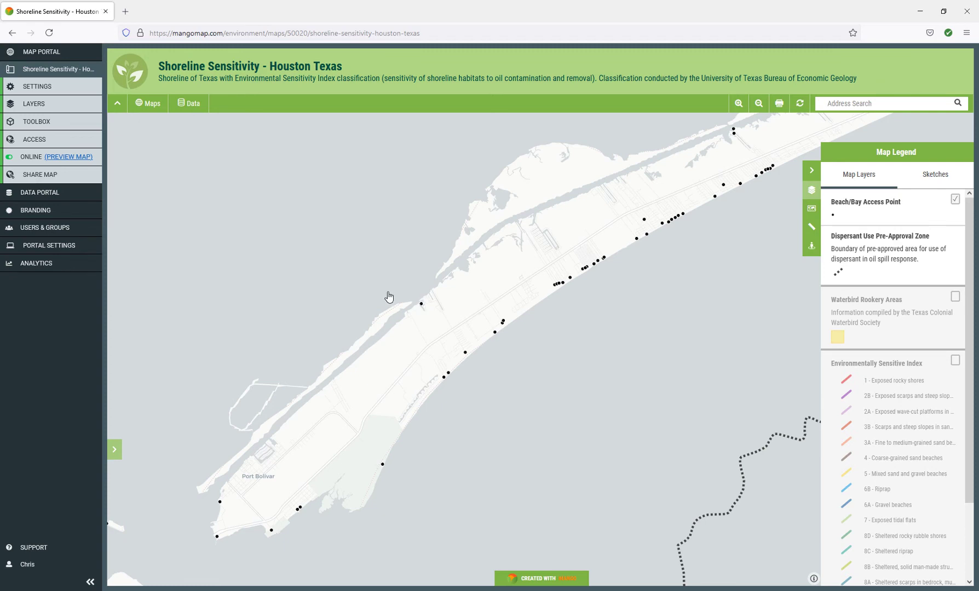
click(68, 112)
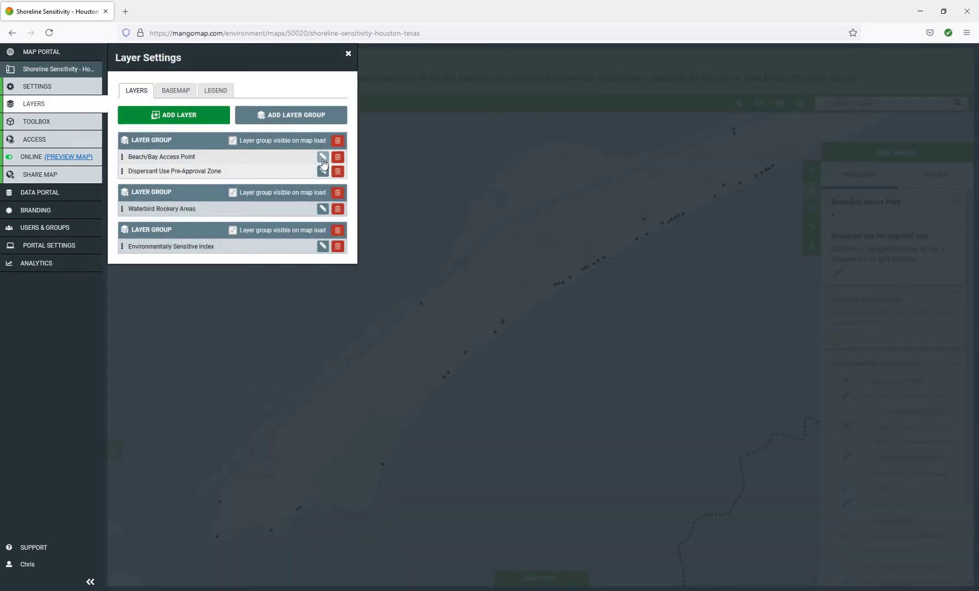
click(322, 159)
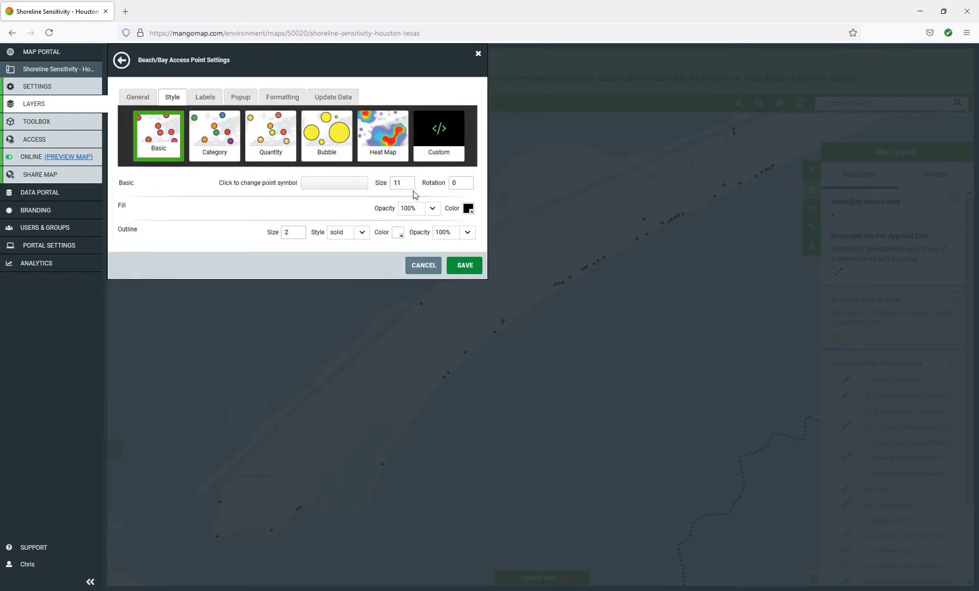
click(466, 268)
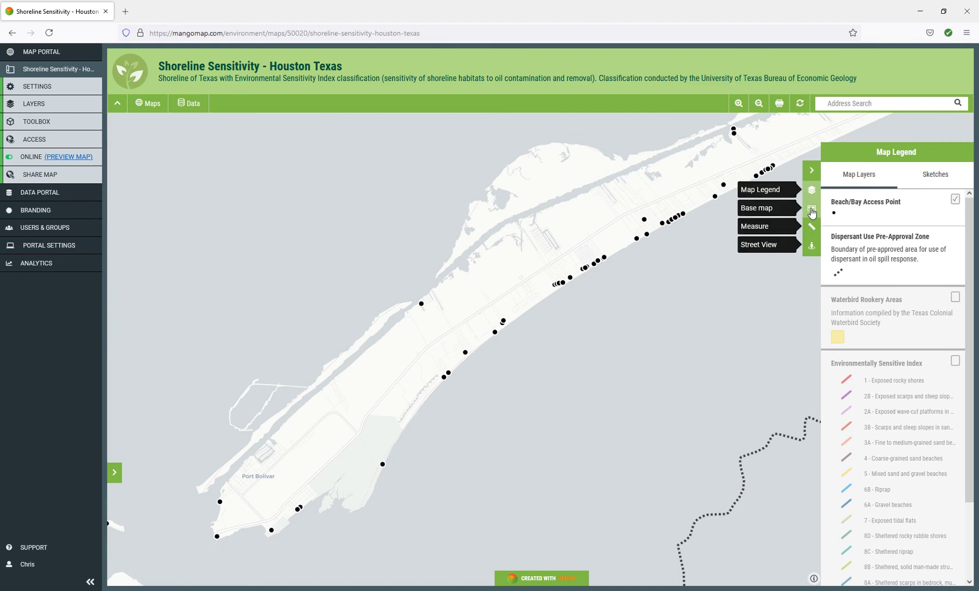
Step: Switch the base map to Hybrid imagery and briefly check the map's print preview
click(811, 210)
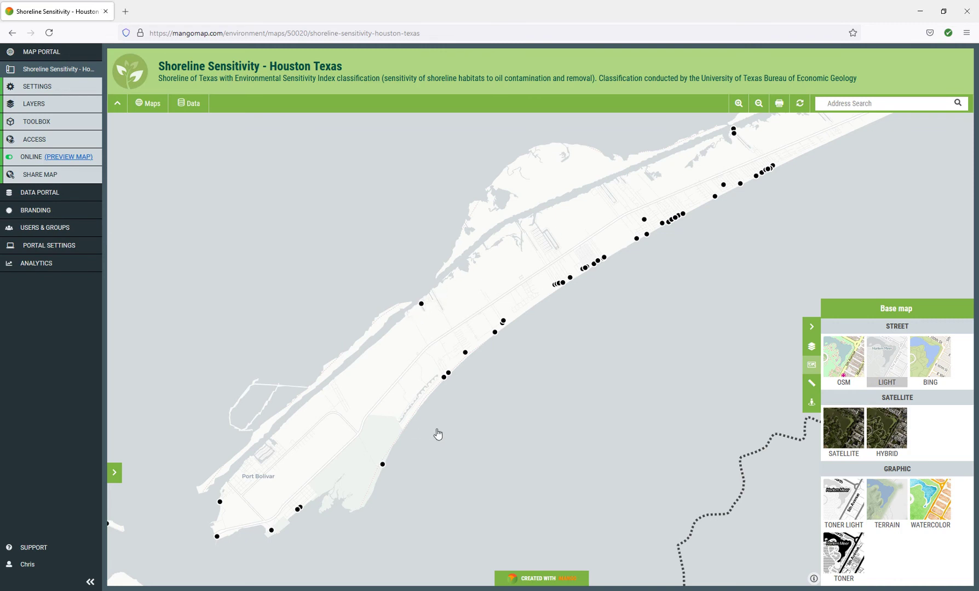
click(887, 435)
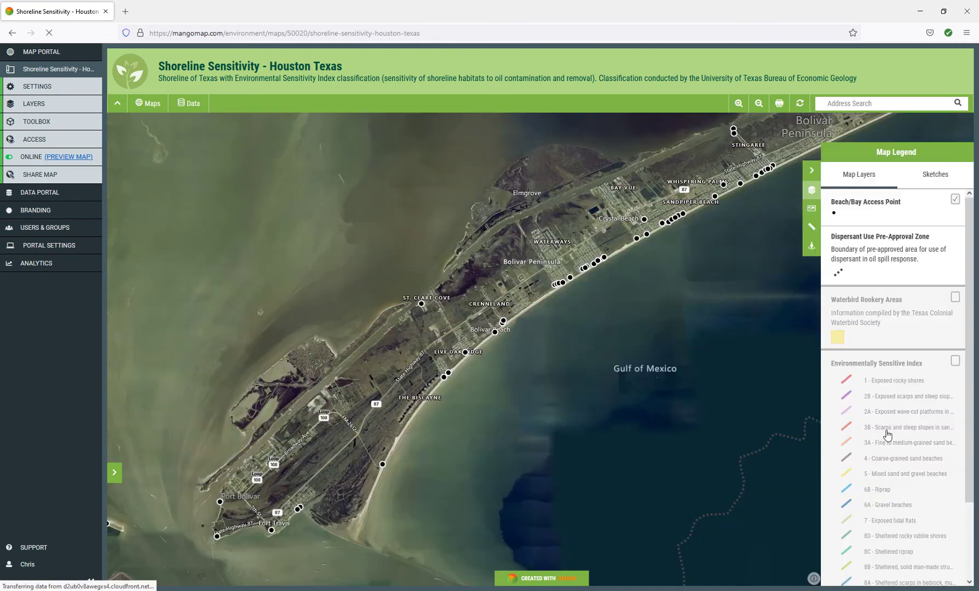
click(779, 106)
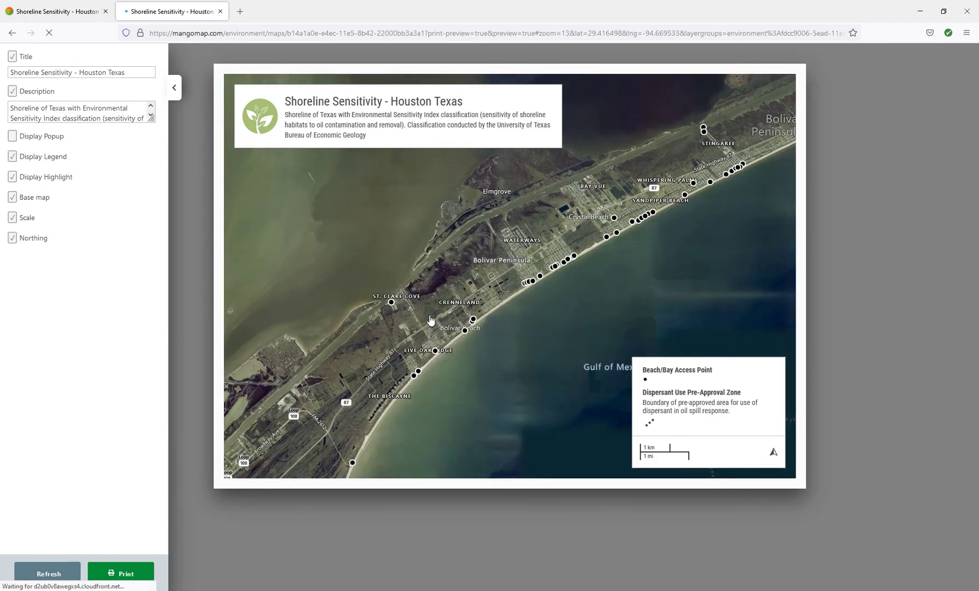
key(ctrl+w)
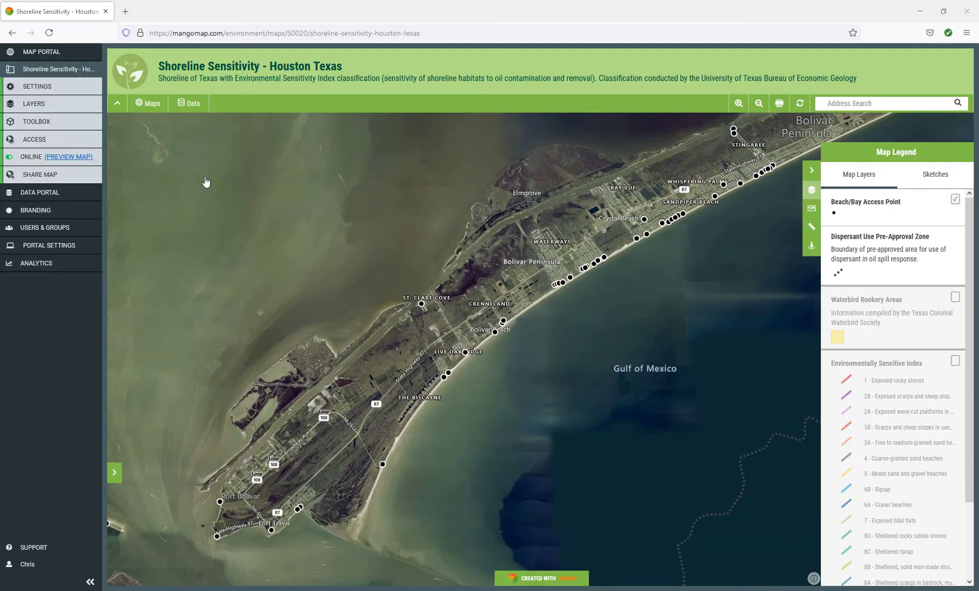
click(47, 105)
click(168, 119)
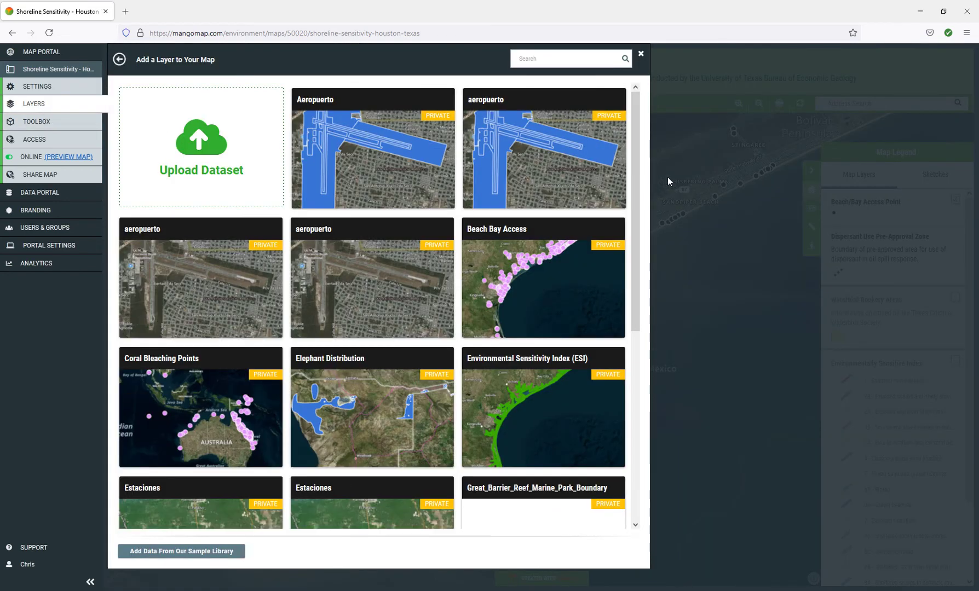
drag(634, 145, 274, 189)
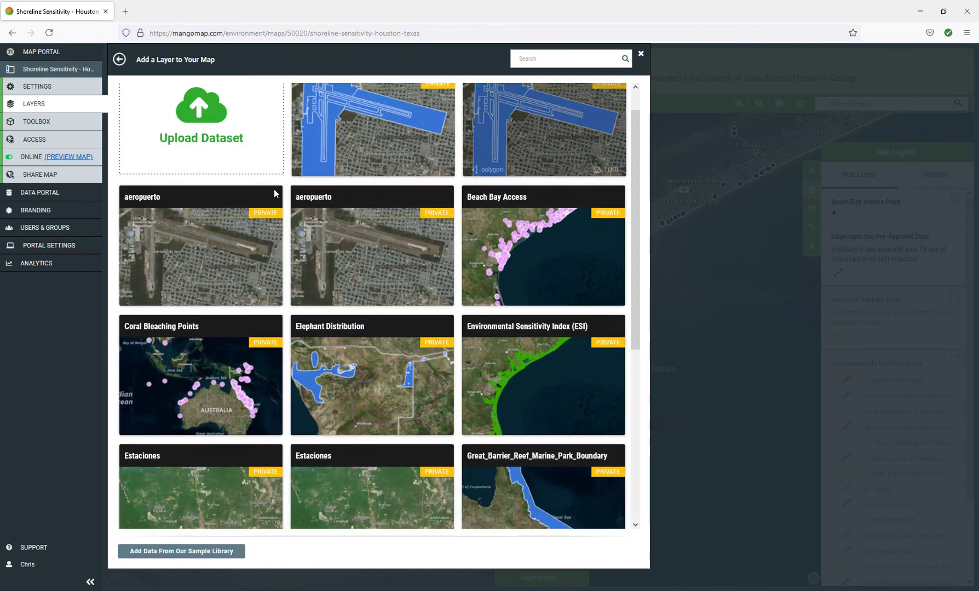
scroll(644, 185, up, 1)
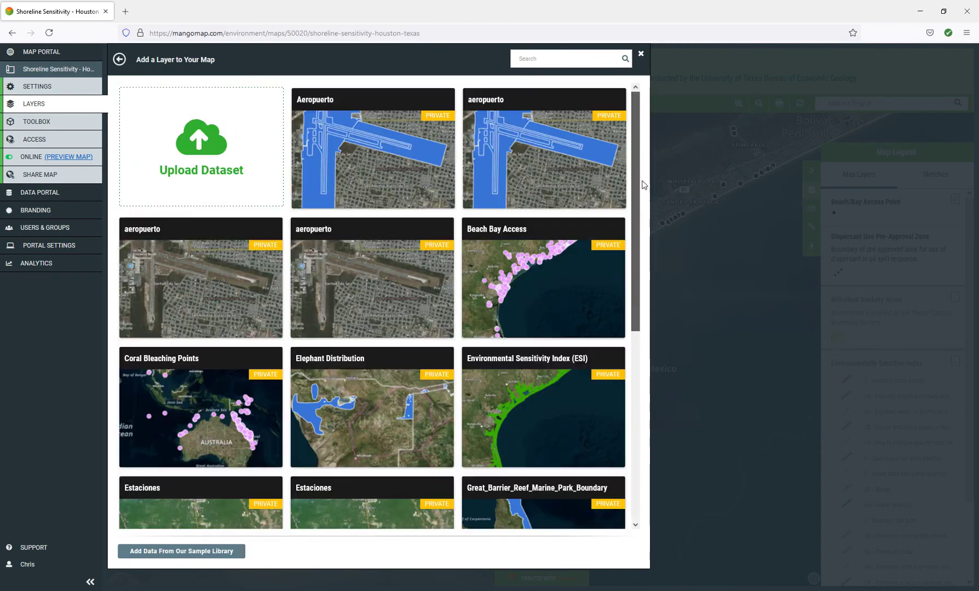
click(226, 157)
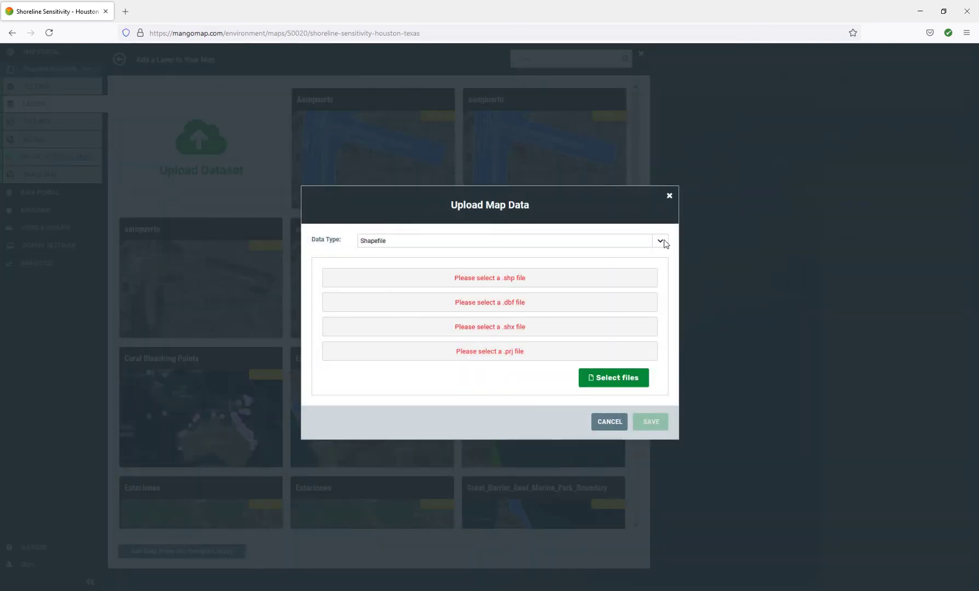
click(661, 241)
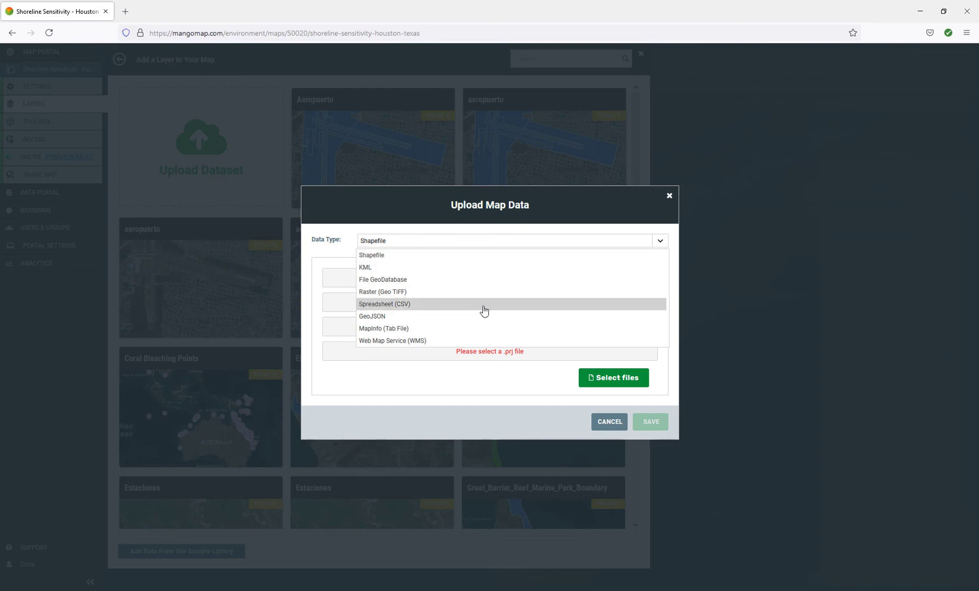
click(537, 210)
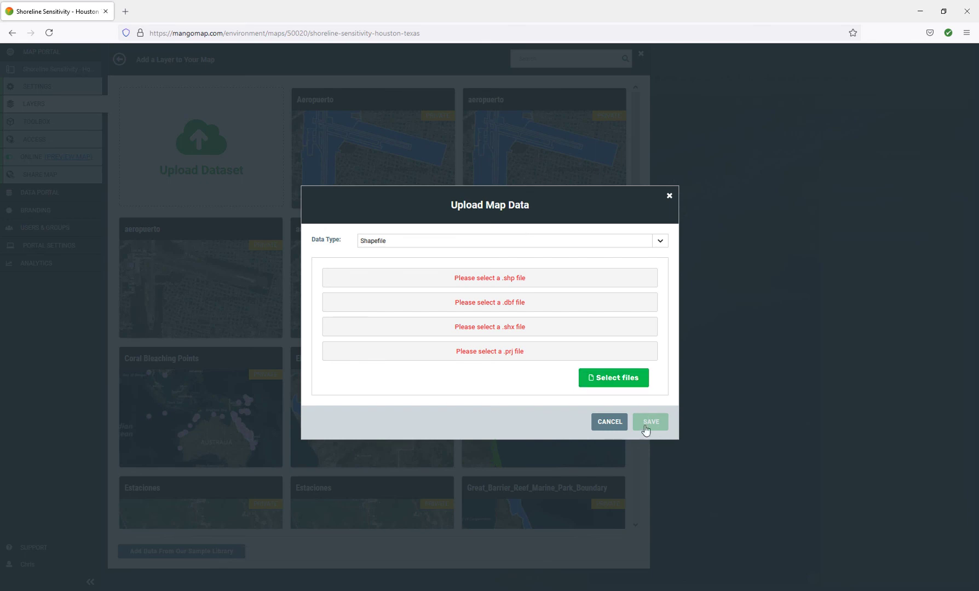
click(617, 422)
click(640, 56)
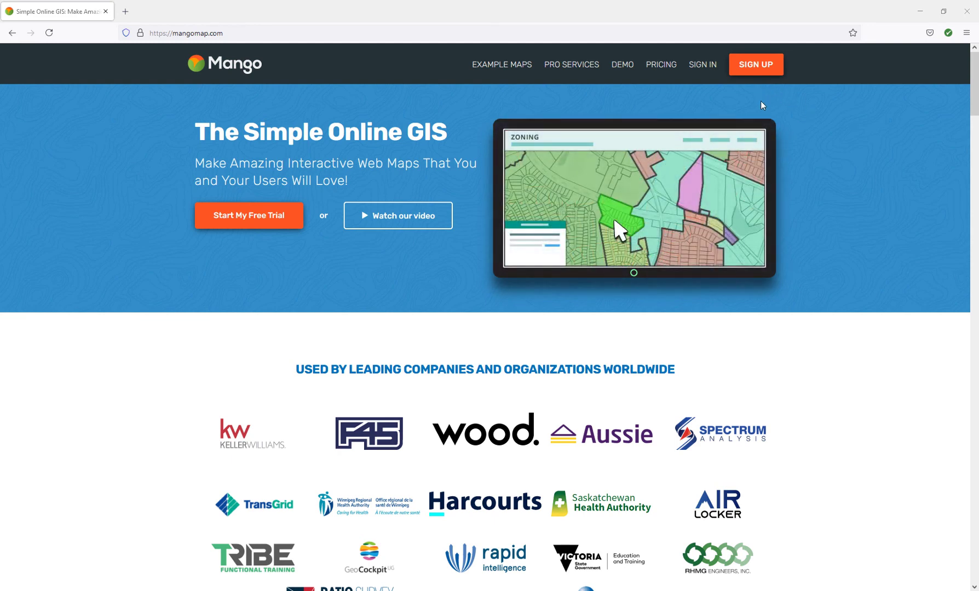
Step: Display the Example Maps category list in the Mango home page's top navigation
mouse_move(498, 74)
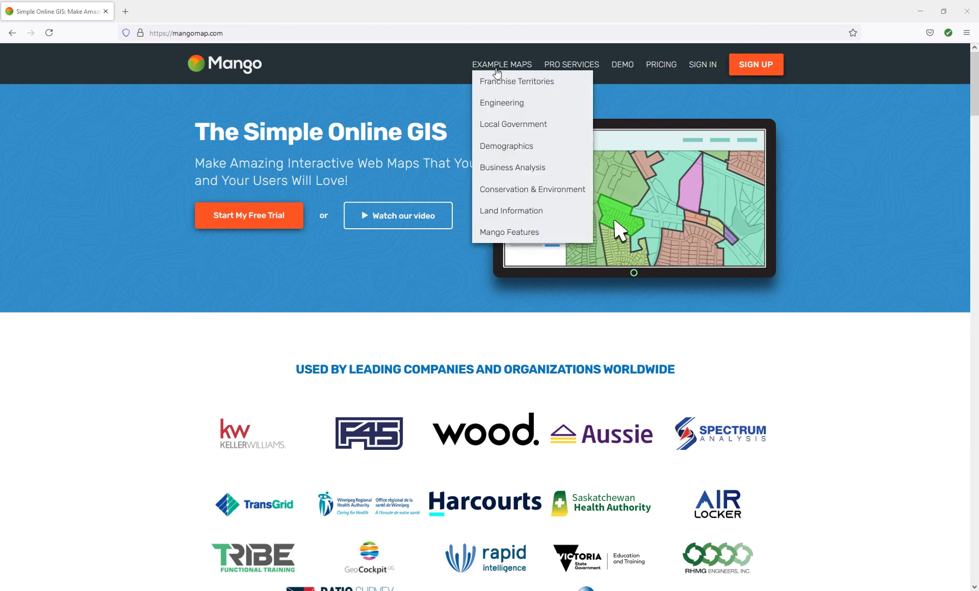